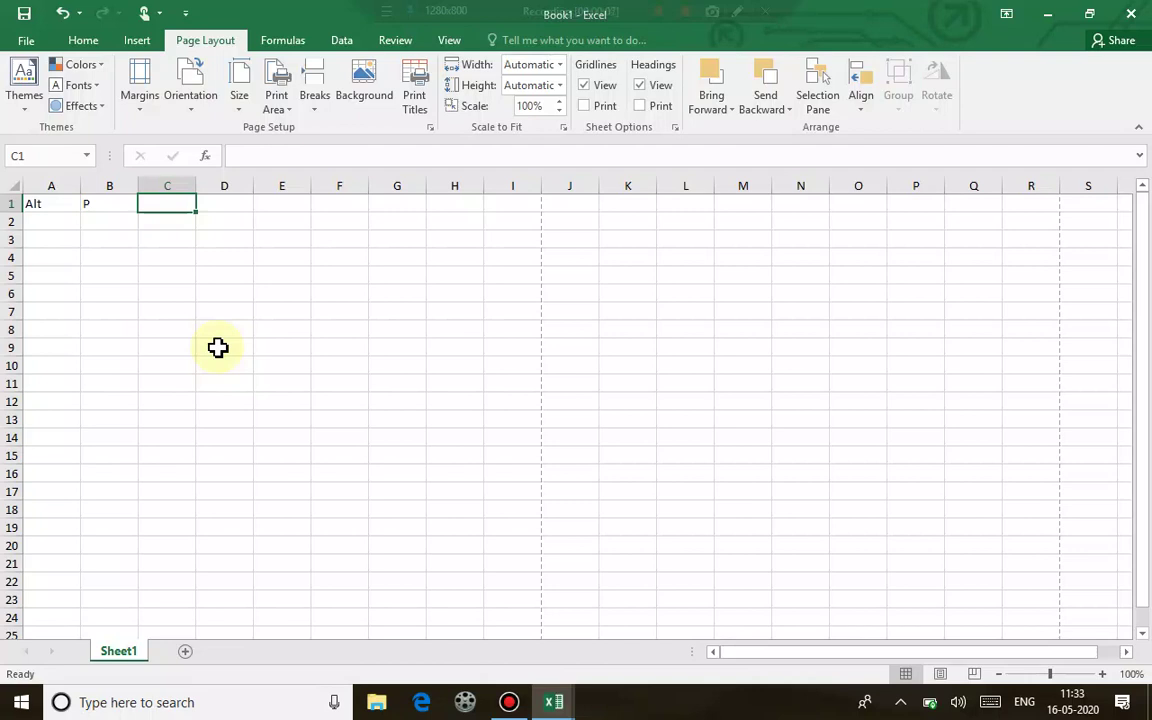
Step: Move between the Home and Page Layout tabs, then reach Page Layout using Alt+P
left_click(87, 40)
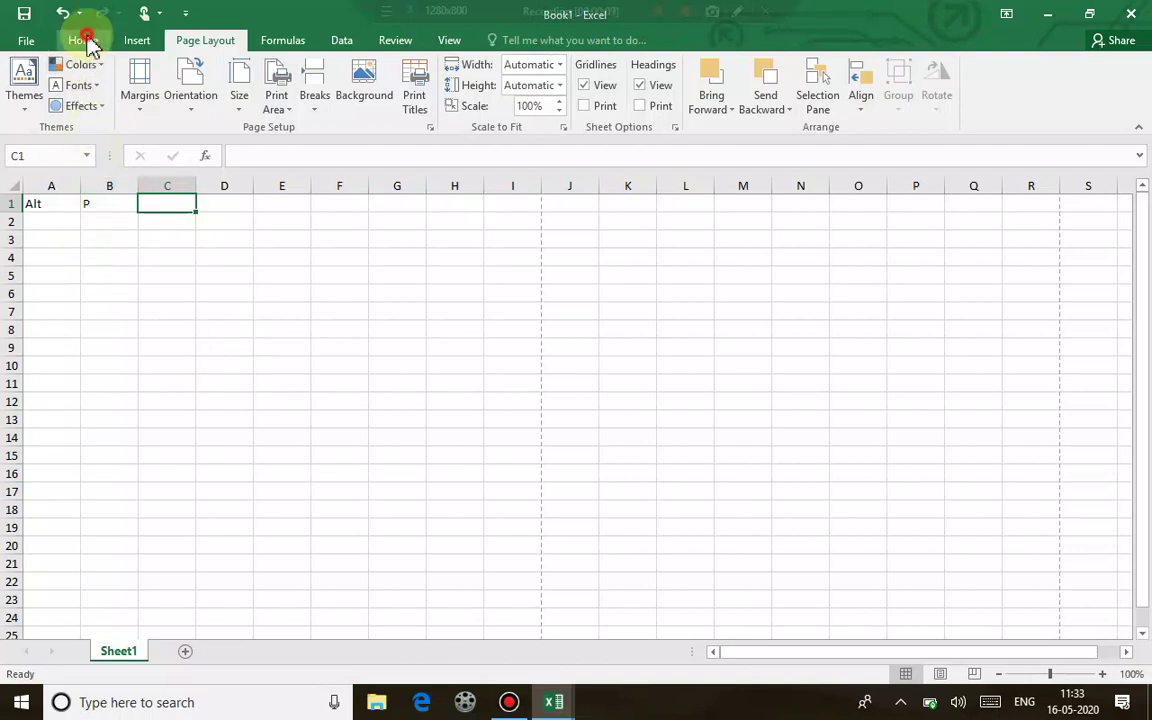
left_click(203, 45)
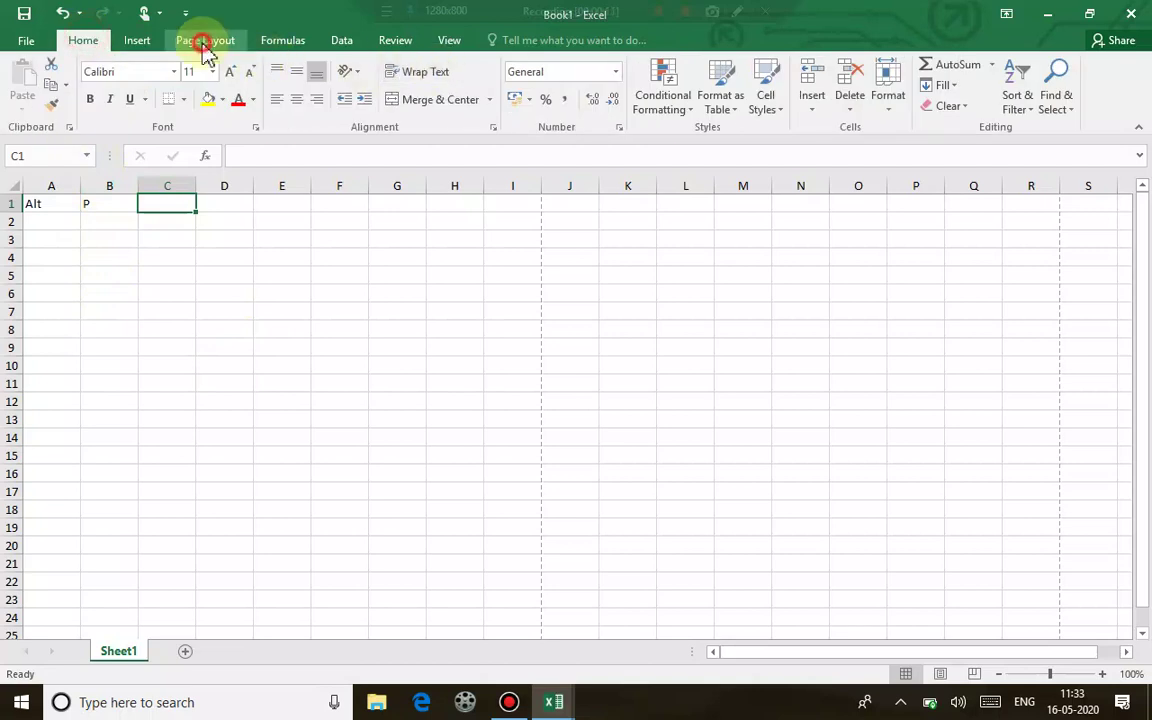
left_click(85, 42)
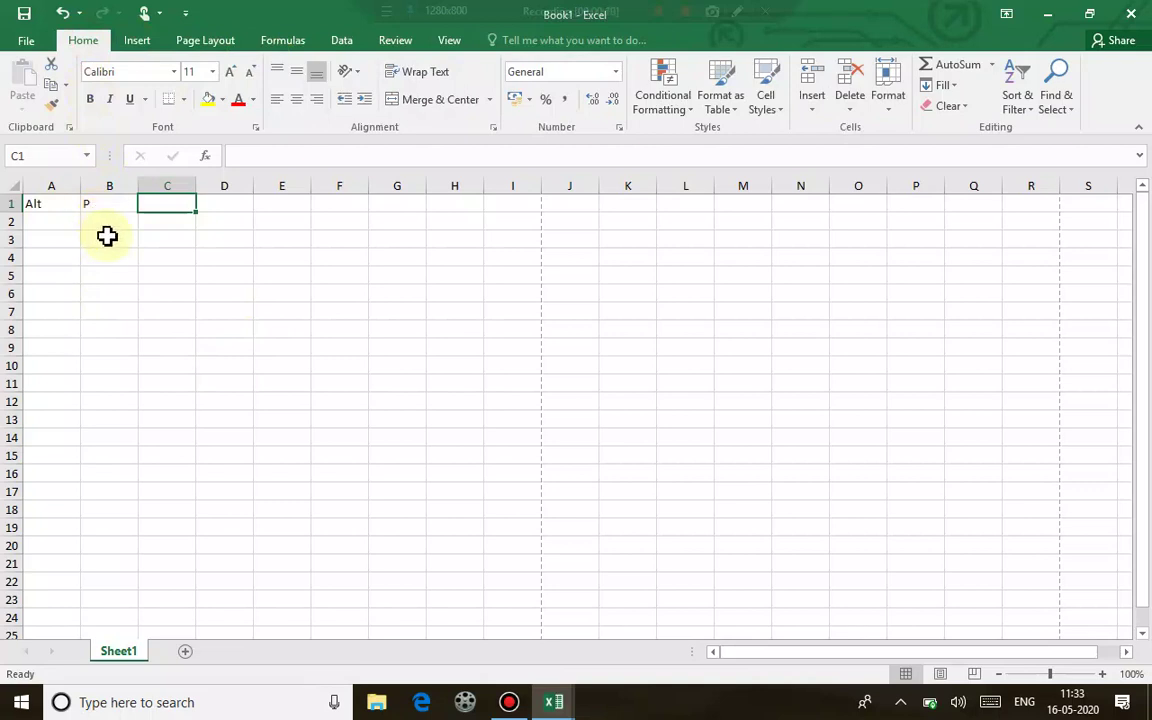
key("alt")
key("p")
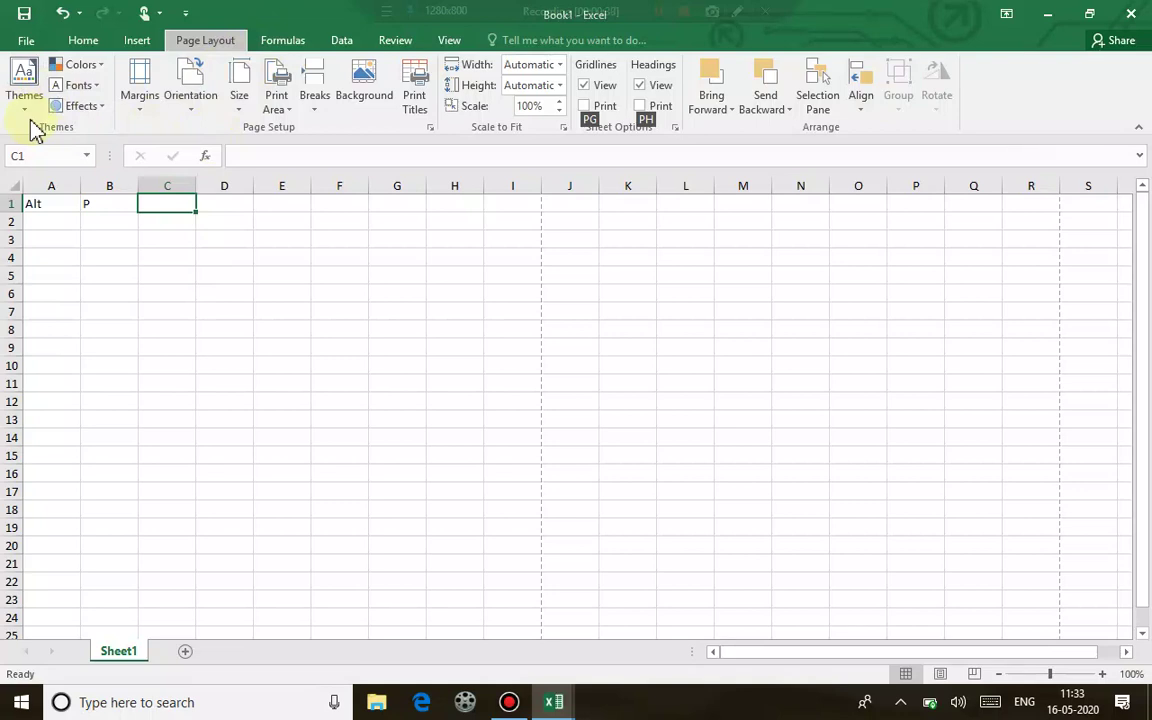
Step: Browse the Themes gallery and theme Fonts list without changing either
left_click(25, 98)
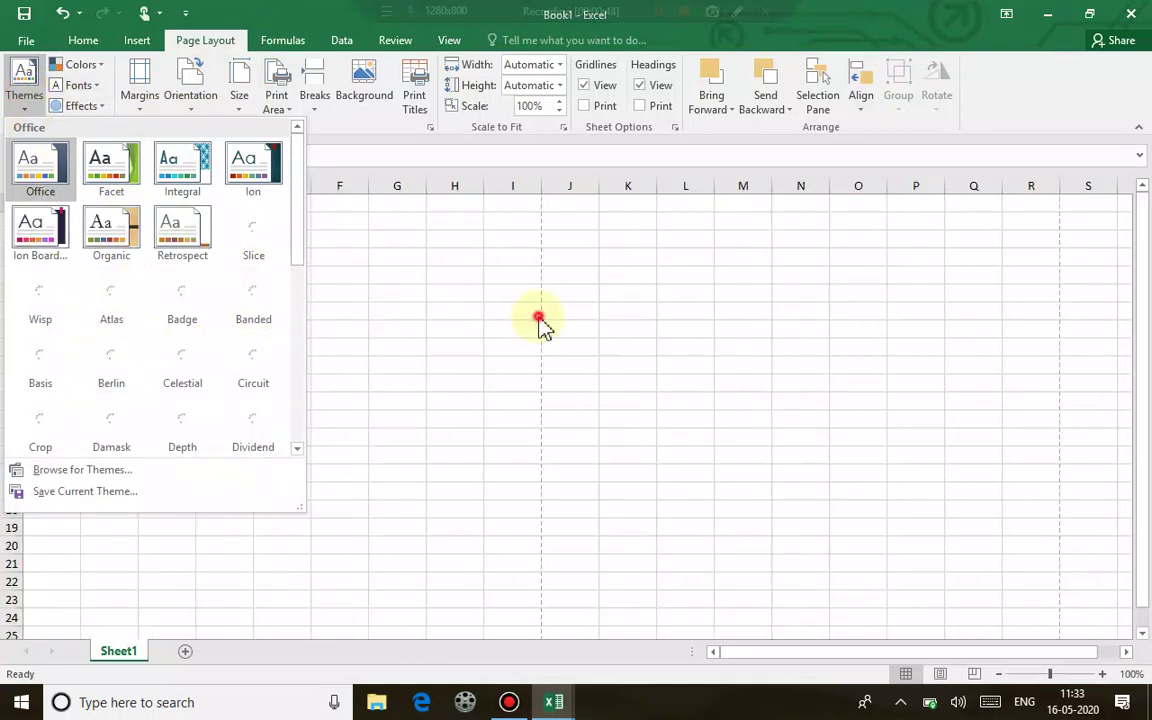
left_click(539, 319)
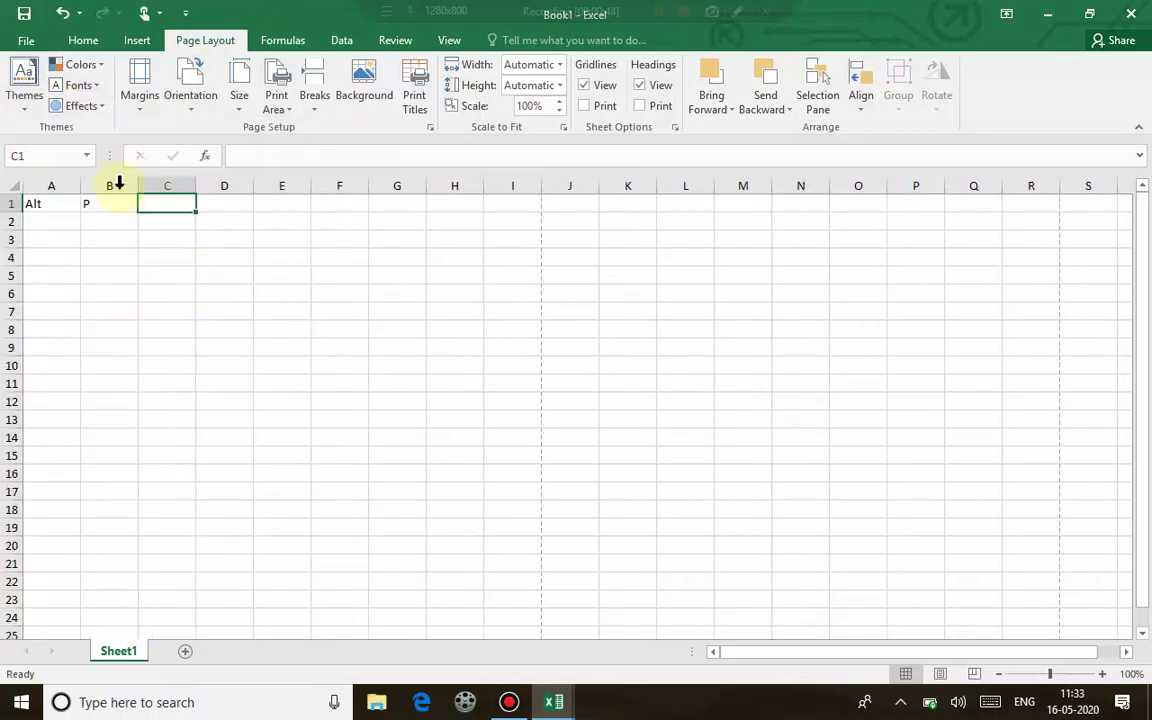
left_click(90, 88)
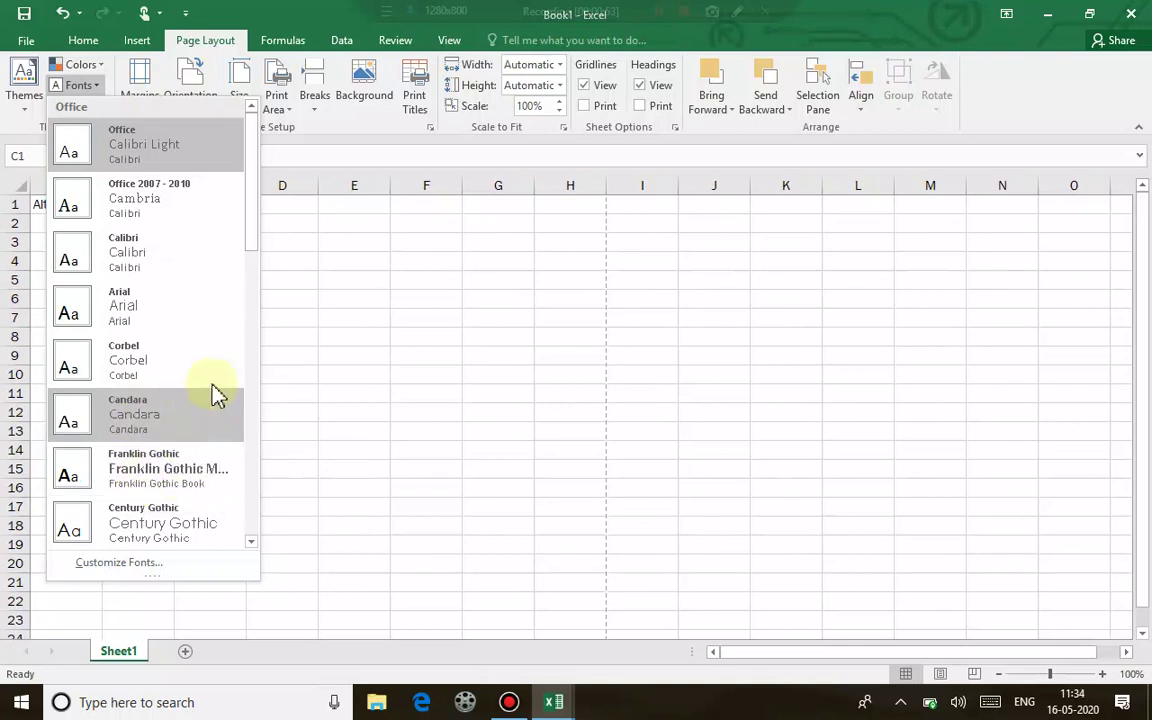
left_click(300, 255)
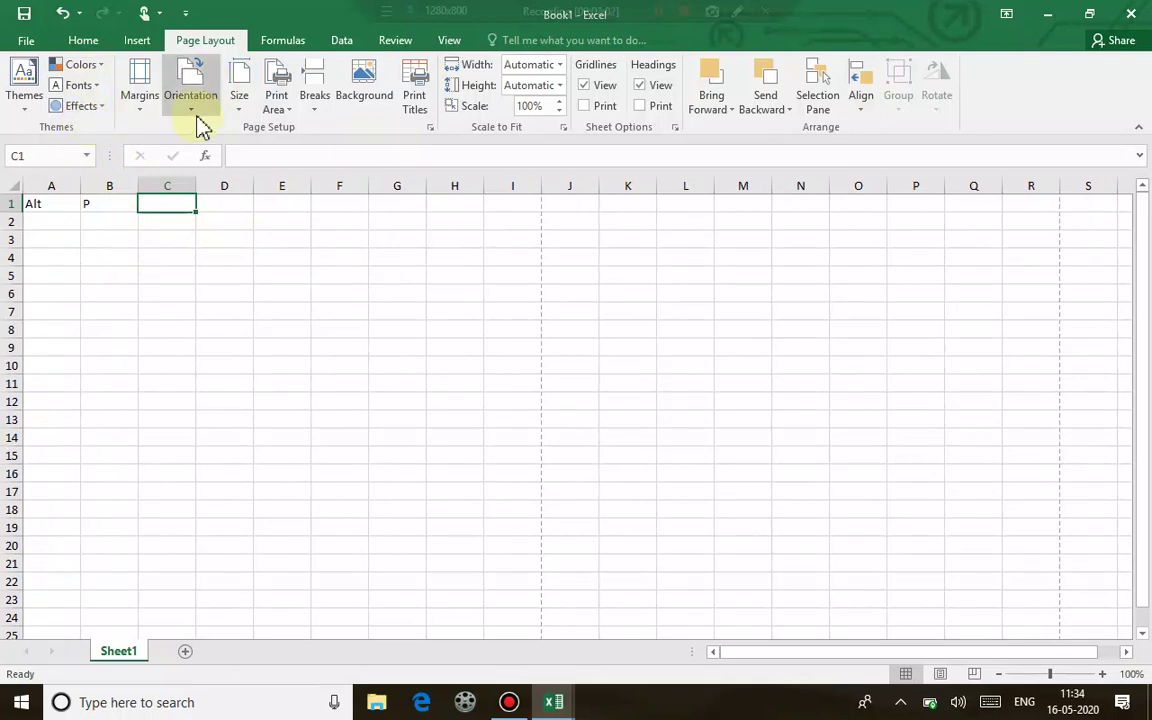
Step: Review the Margins and Size presets unchanged, keeping the page in Portrait orientation
left_click(144, 112)
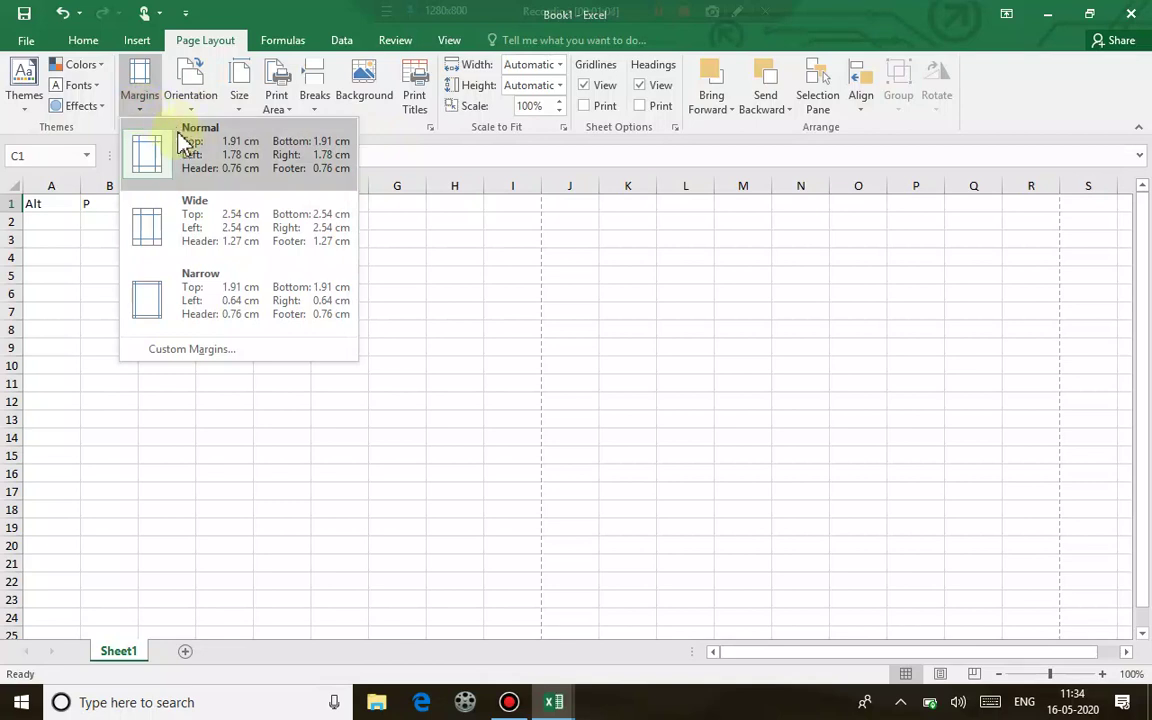
left_click(462, 244)
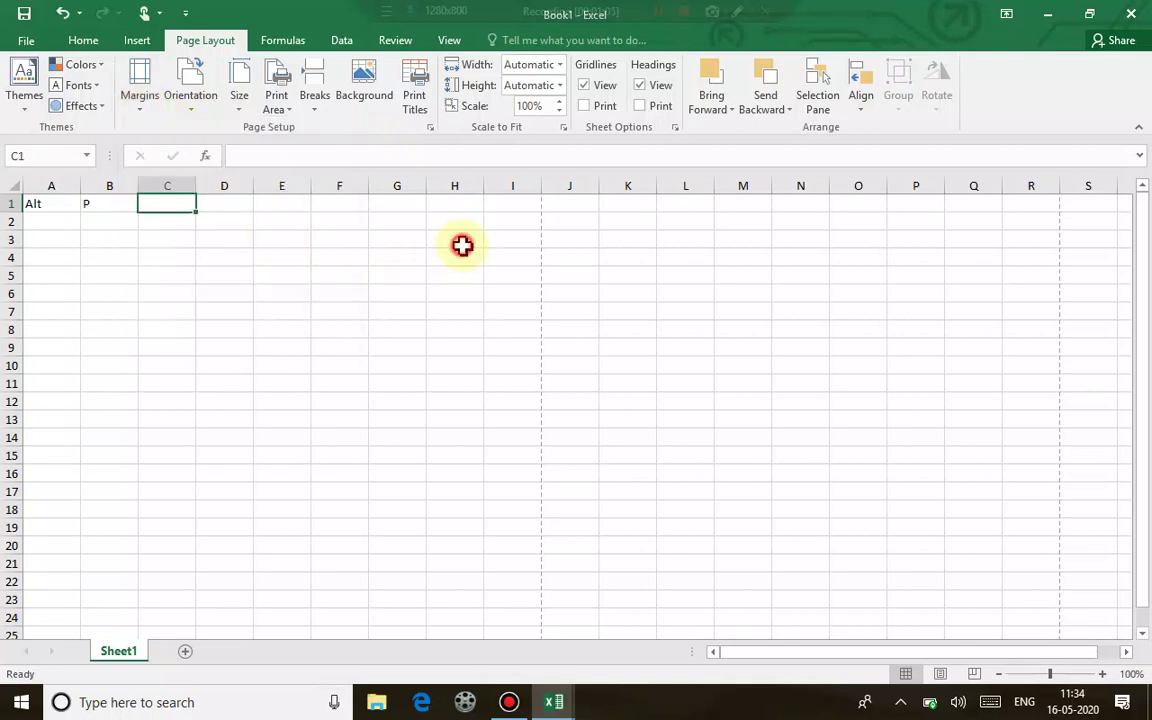
left_click(172, 108)
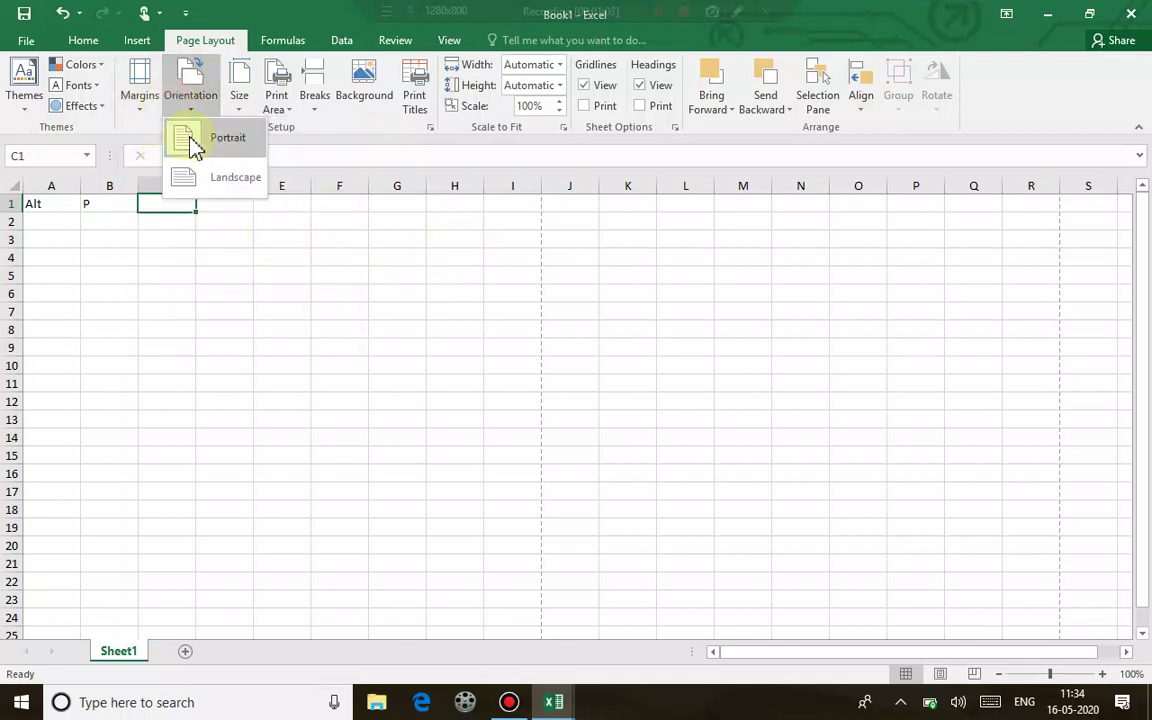
left_click(203, 240)
left_click(240, 100)
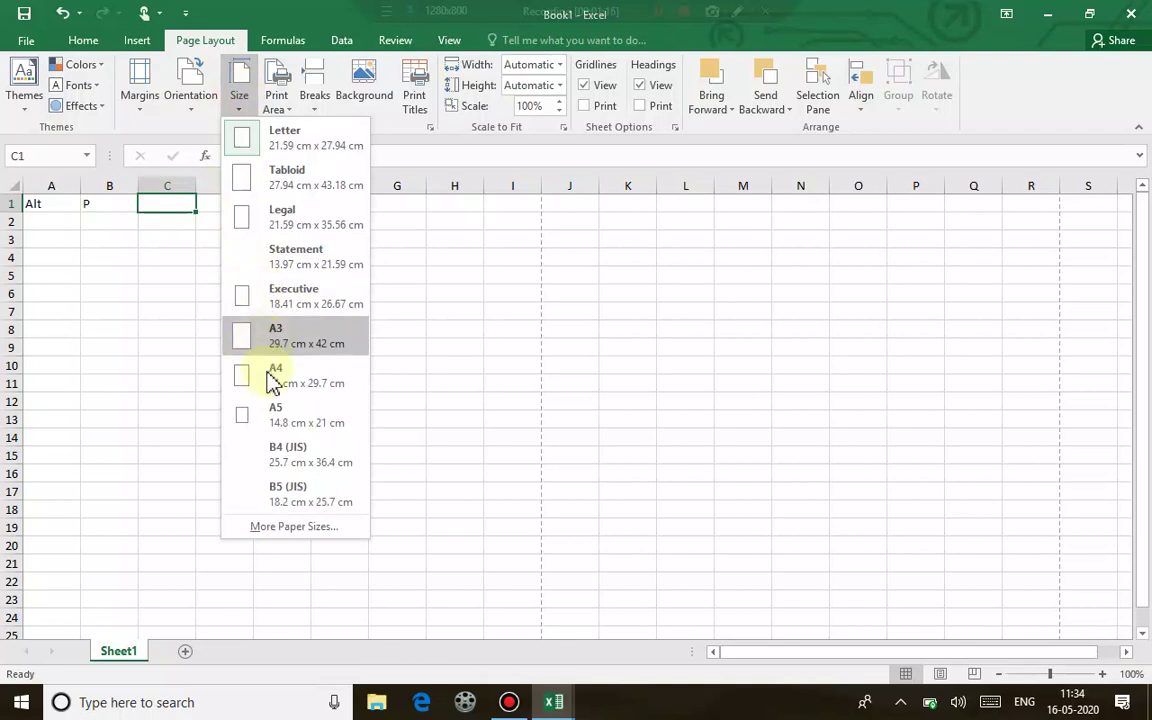
left_click(465, 342)
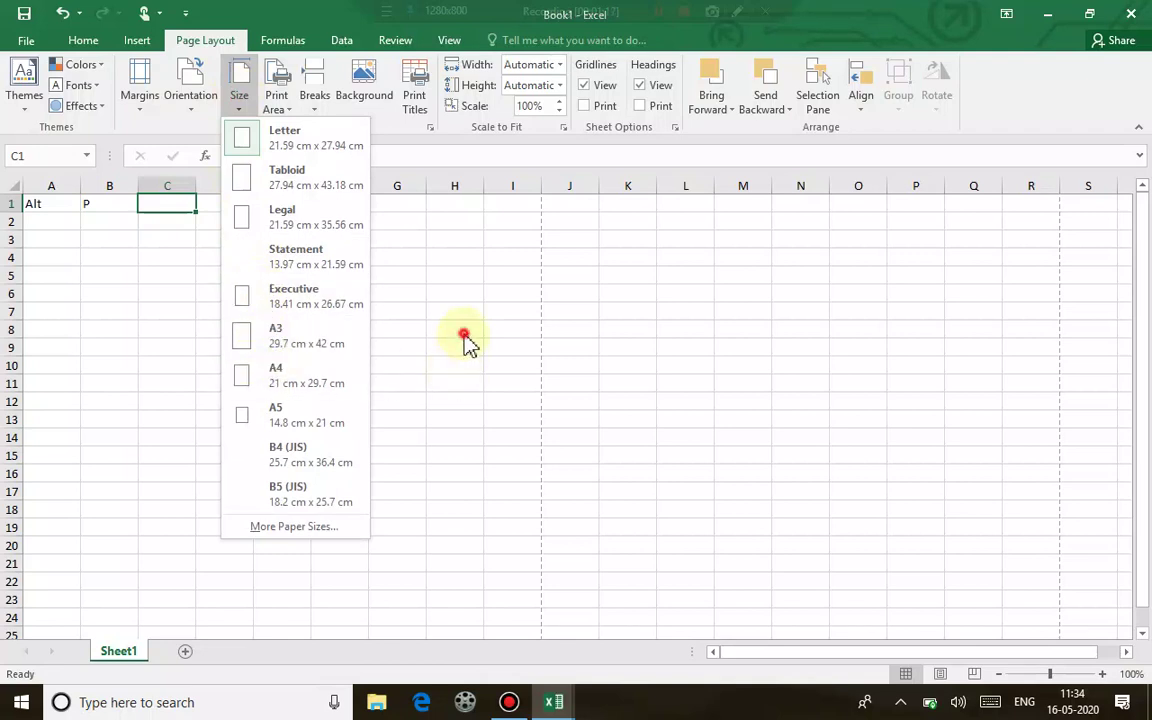
Step: Insert a page break before column C, reset all page breaks, and cancel the background picture
left_click(276, 103)
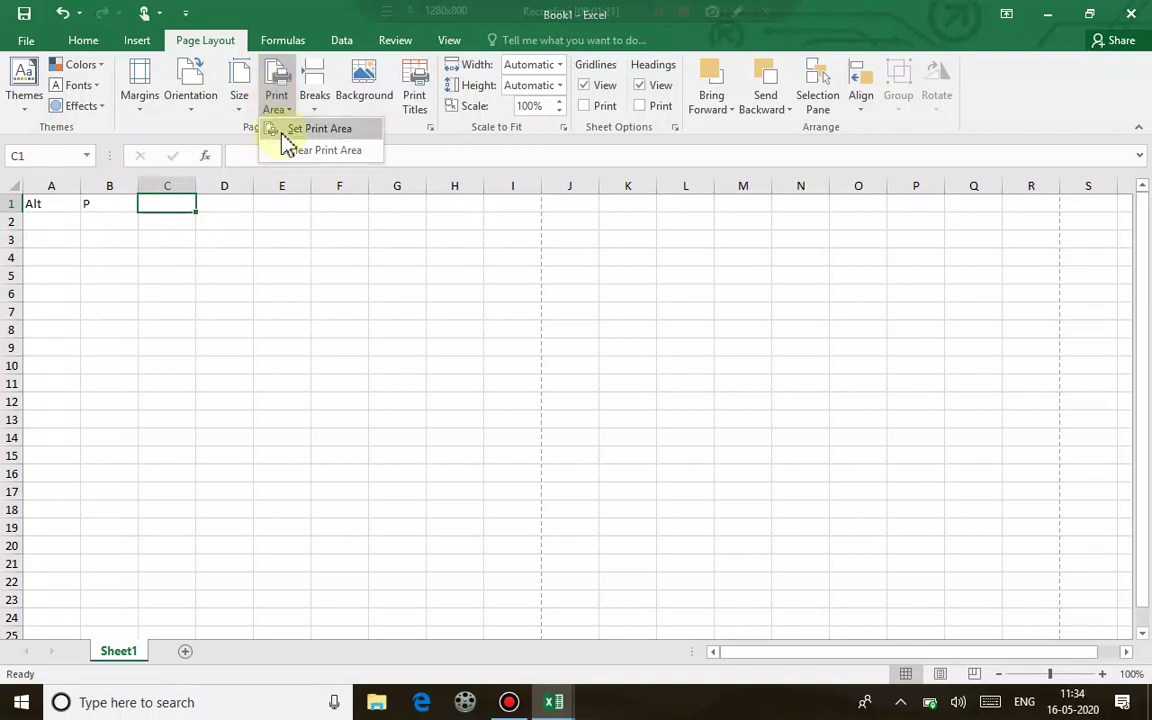
left_click(252, 190)
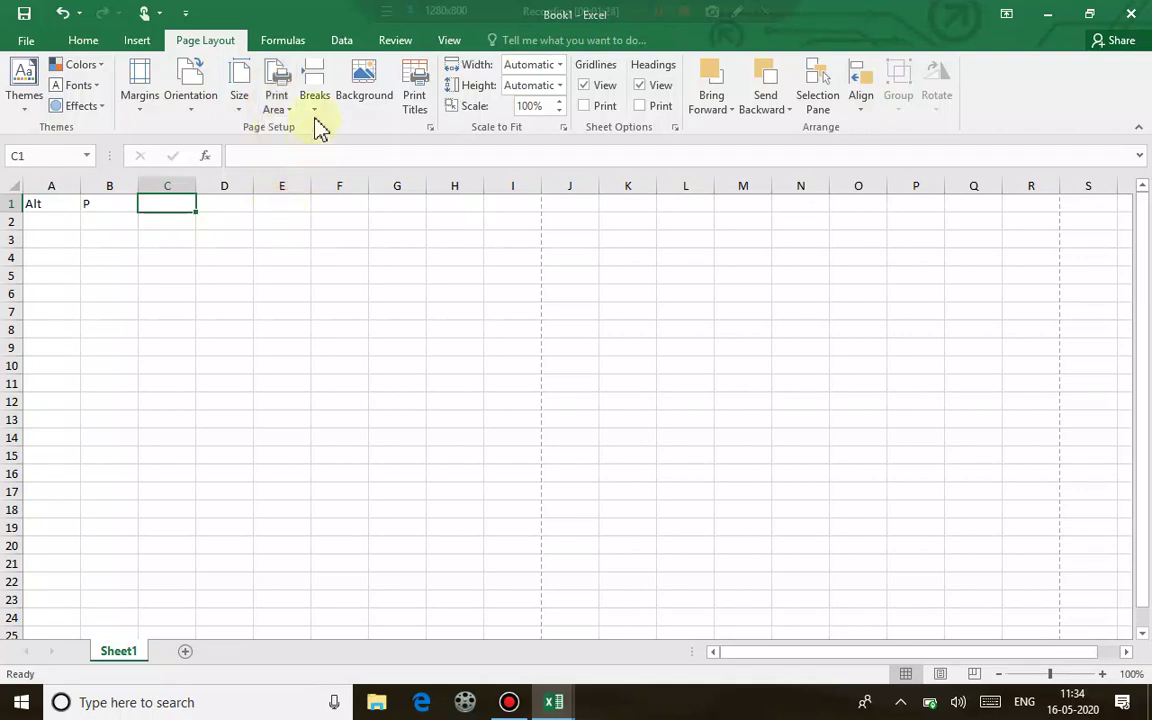
left_click(315, 105)
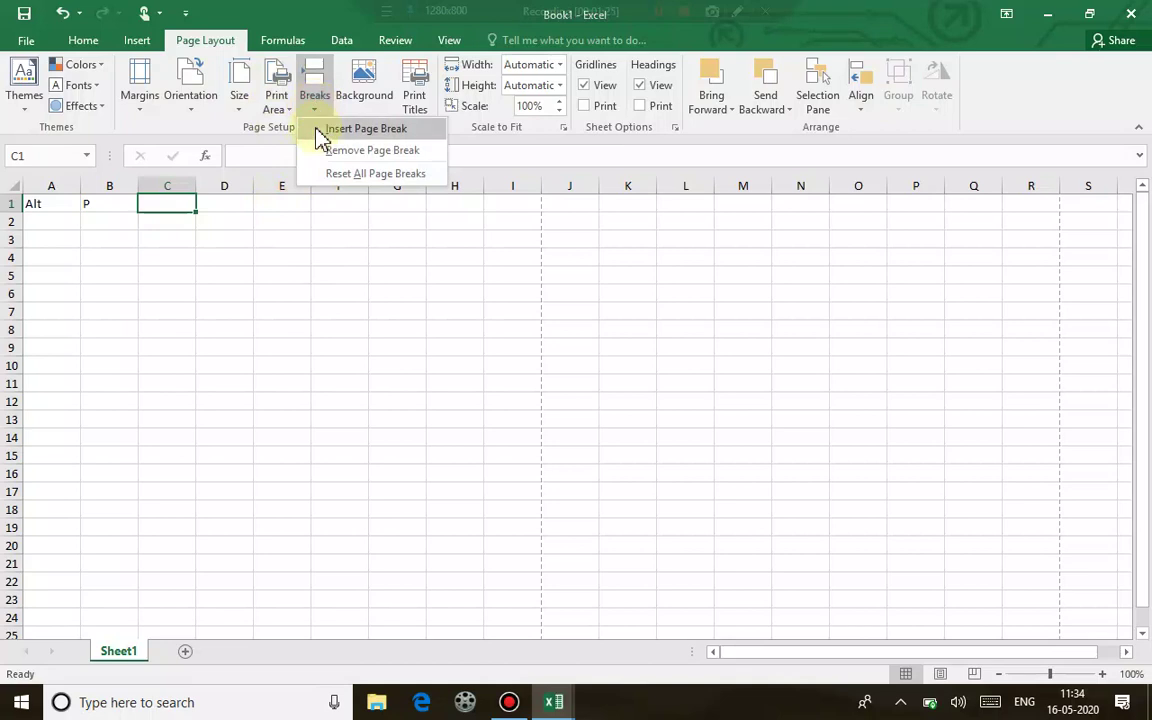
left_click(316, 129)
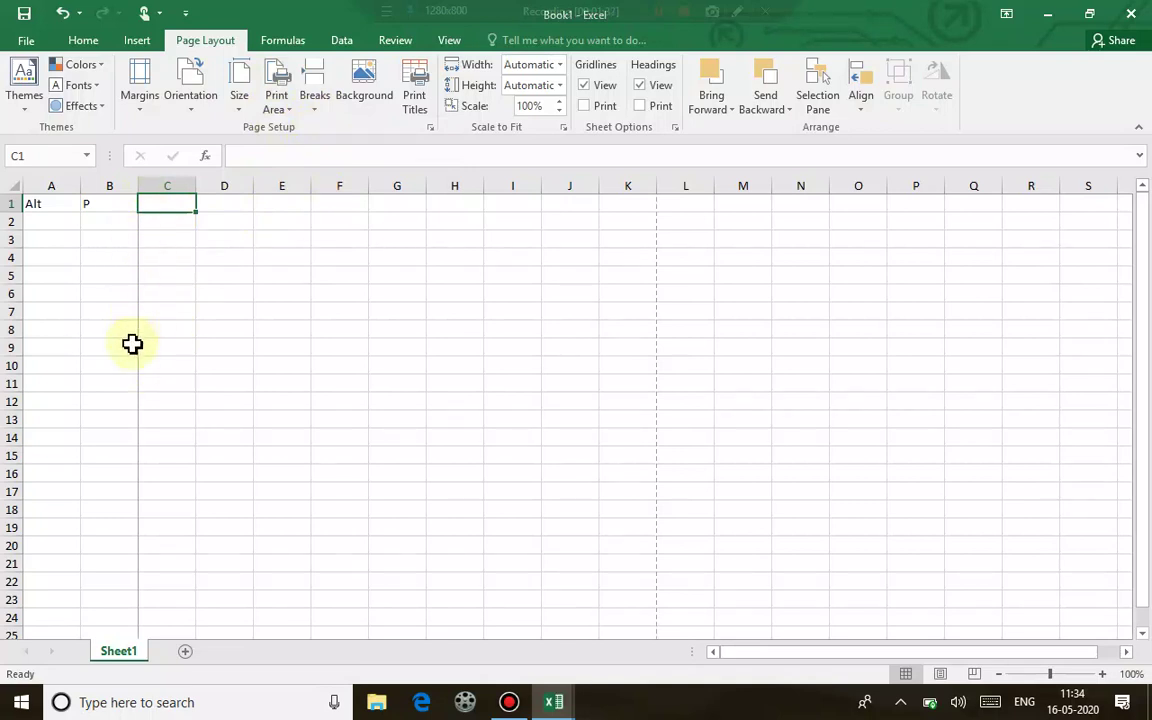
left_click(314, 95)
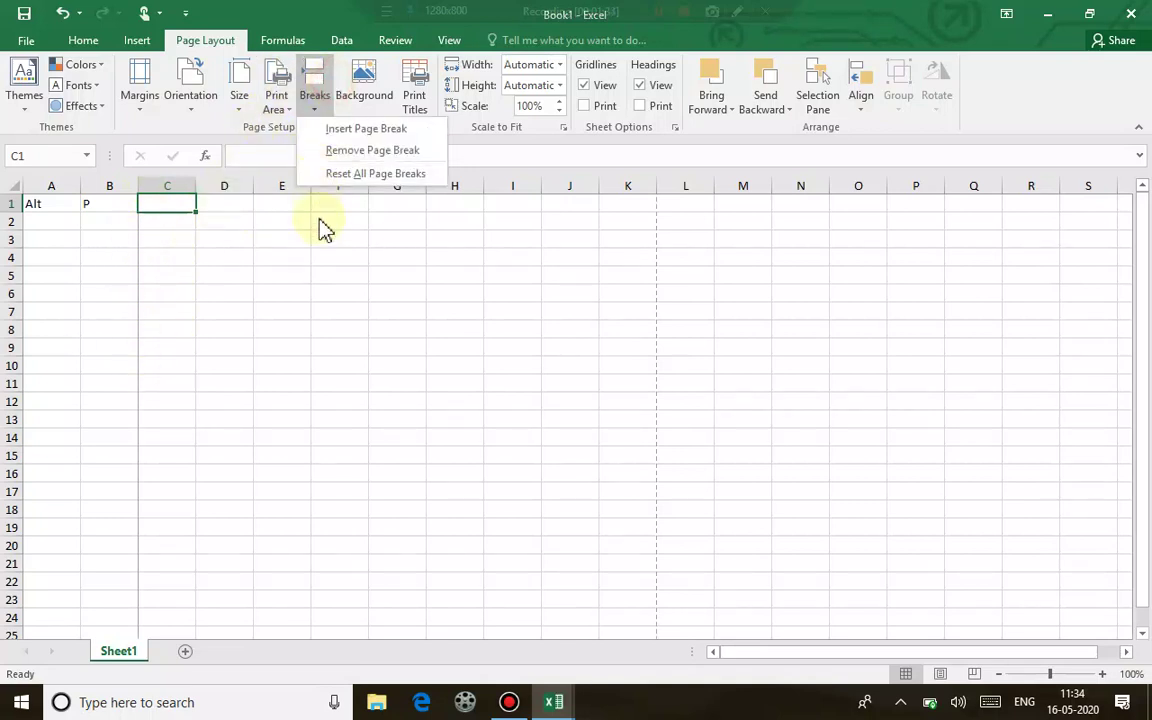
left_click(341, 176)
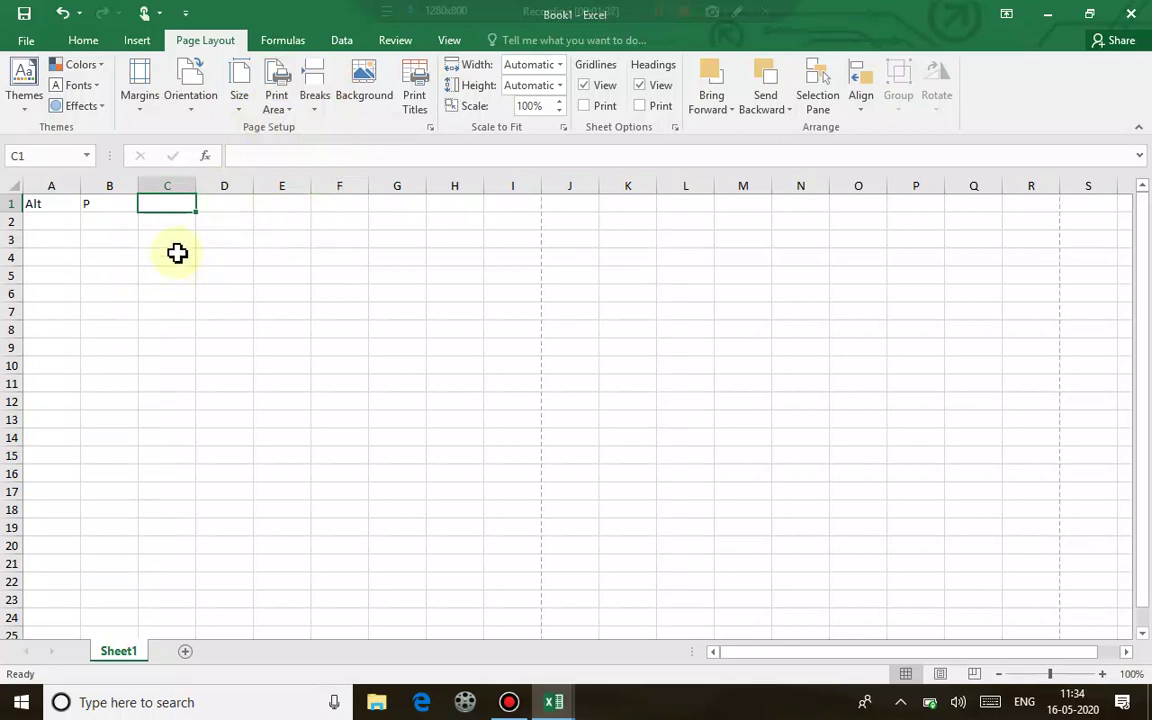
left_click(378, 94)
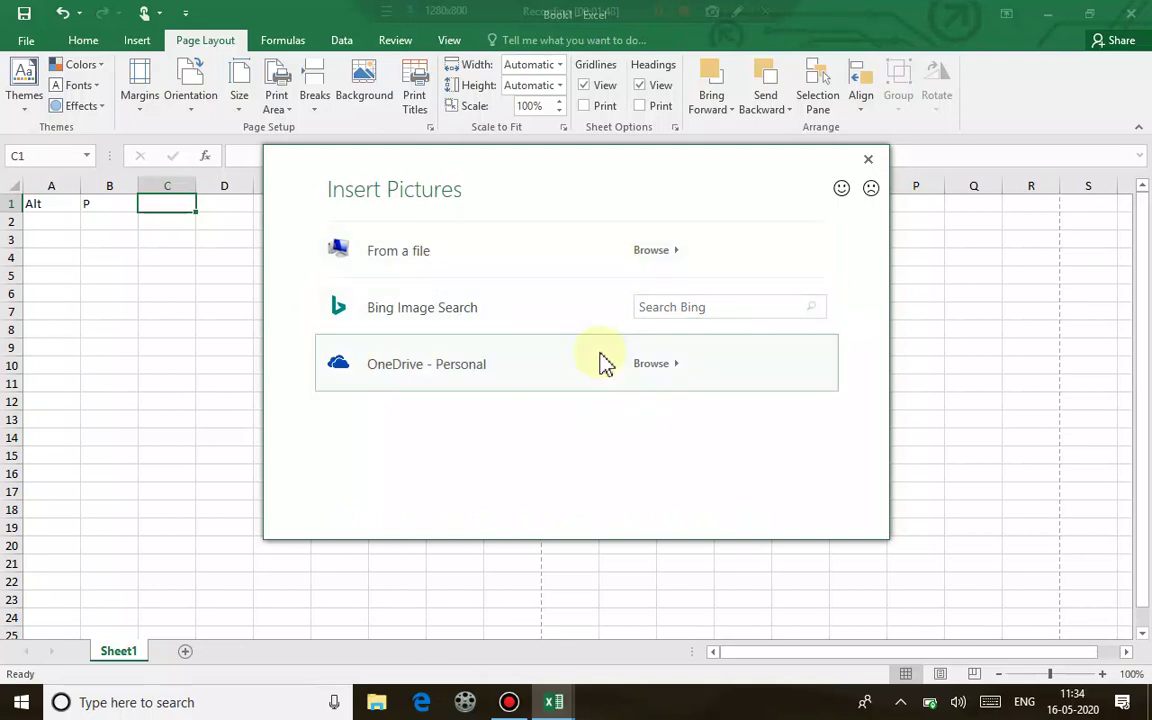
left_click(872, 160)
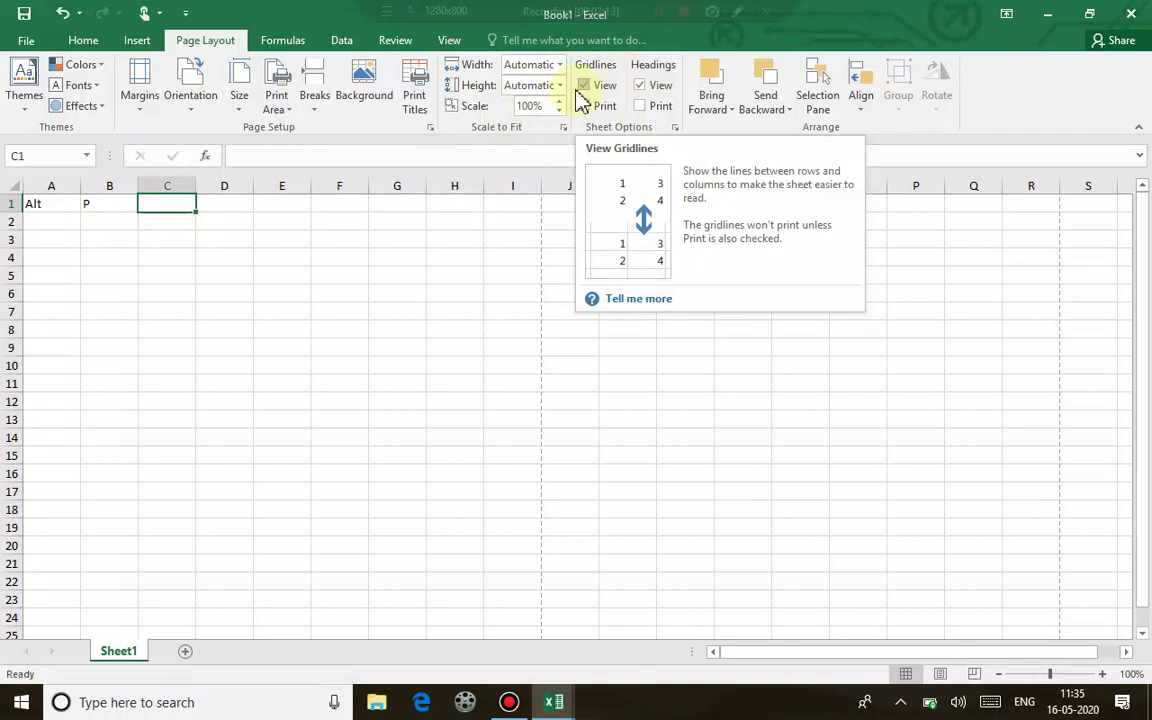
Step: Hide and re-show the sheet's gridlines, then hide and re-show the row and column headings
left_click(455, 238)
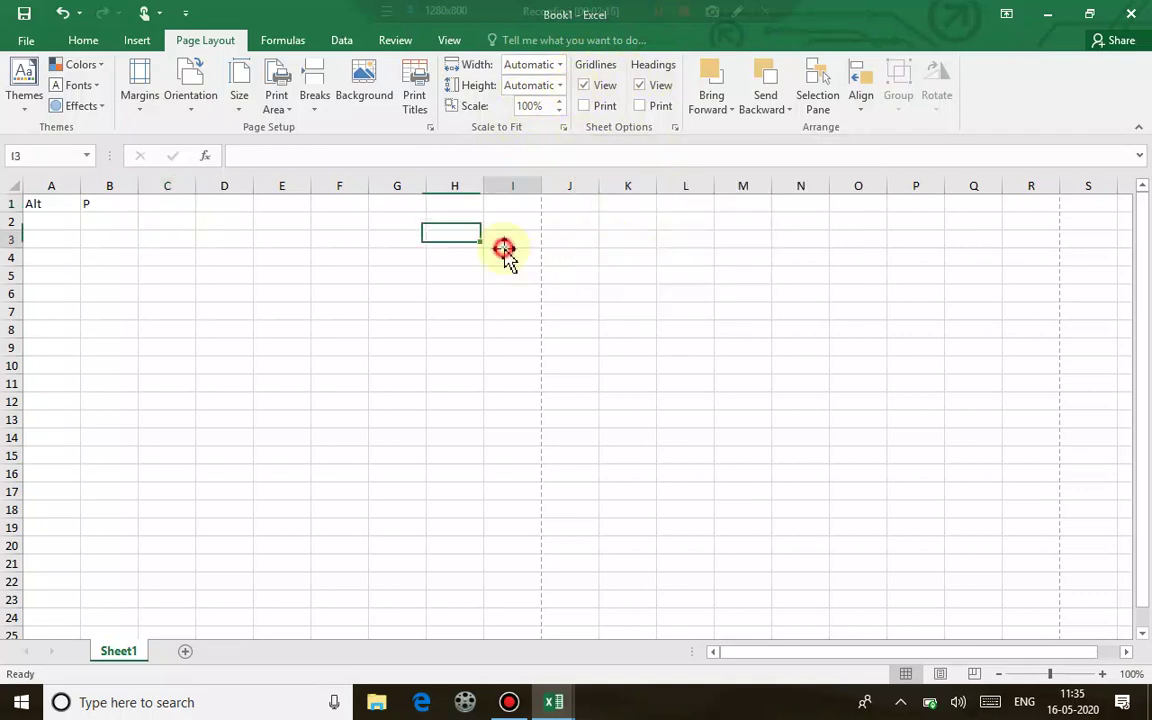
left_click(505, 242)
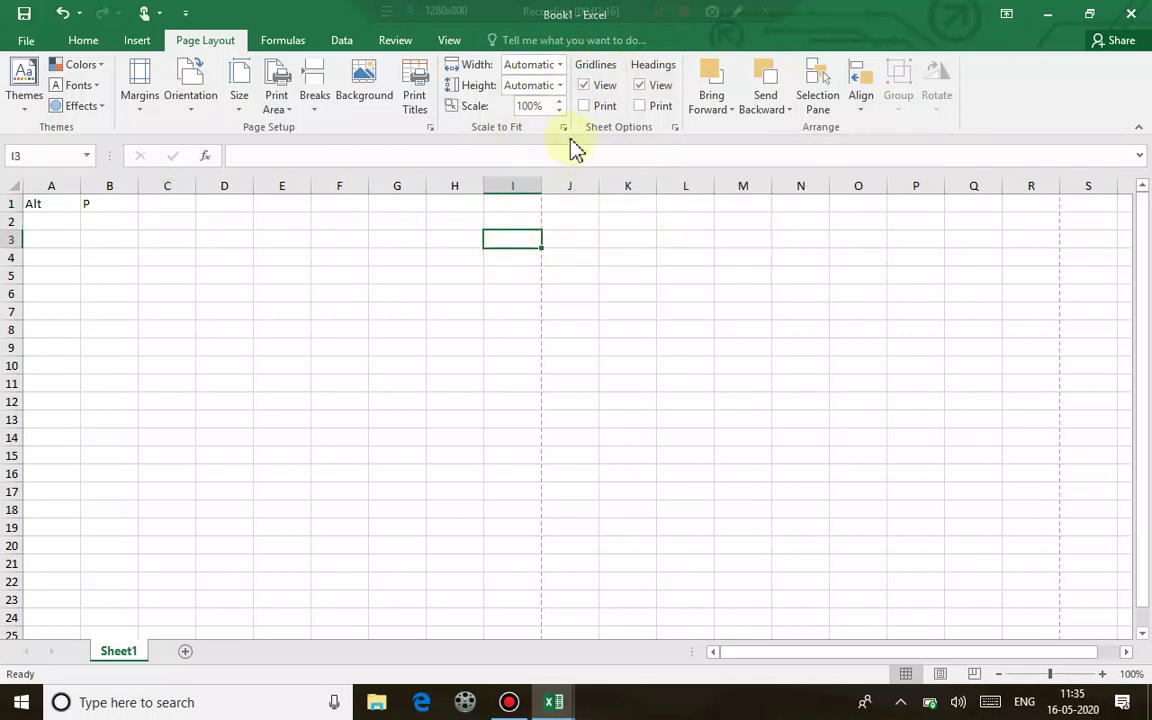
left_click(580, 86)
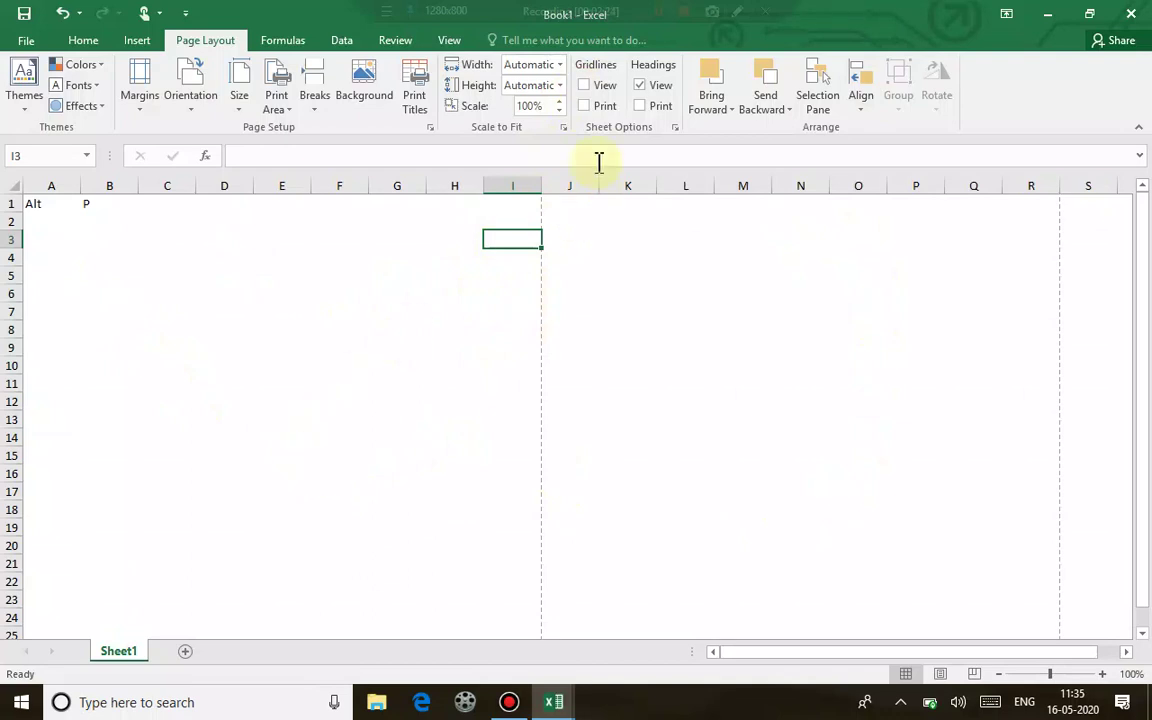
left_click(584, 86)
left_click(52, 257)
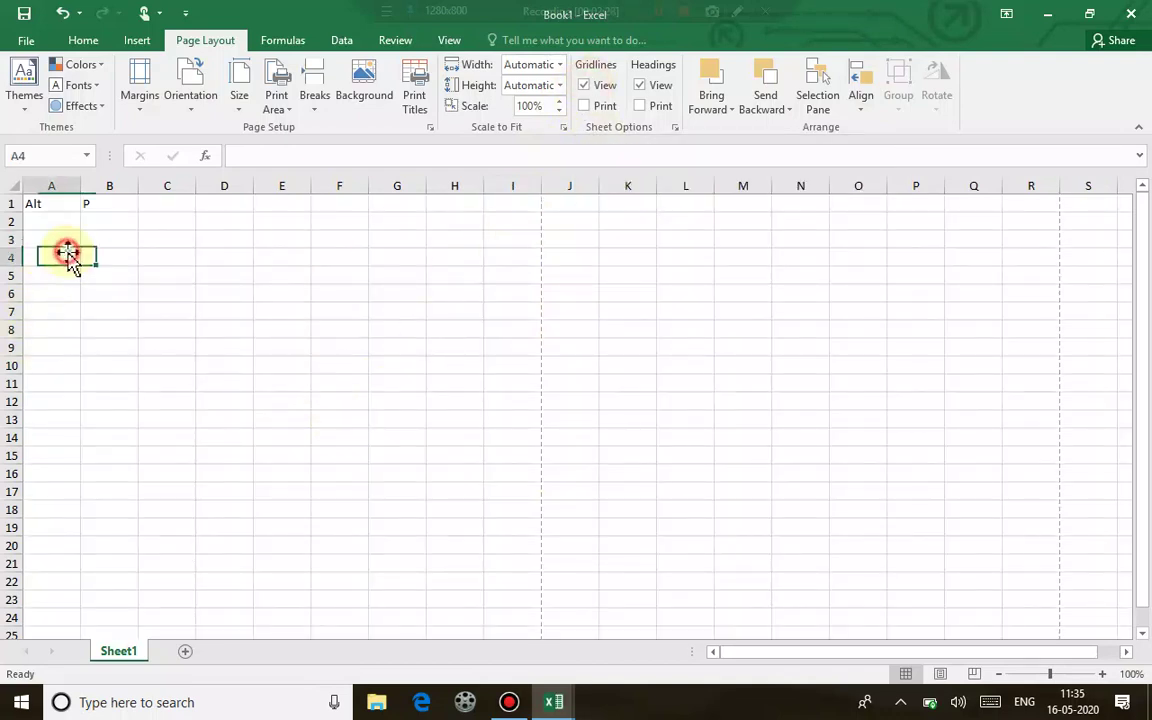
left_click(645, 88)
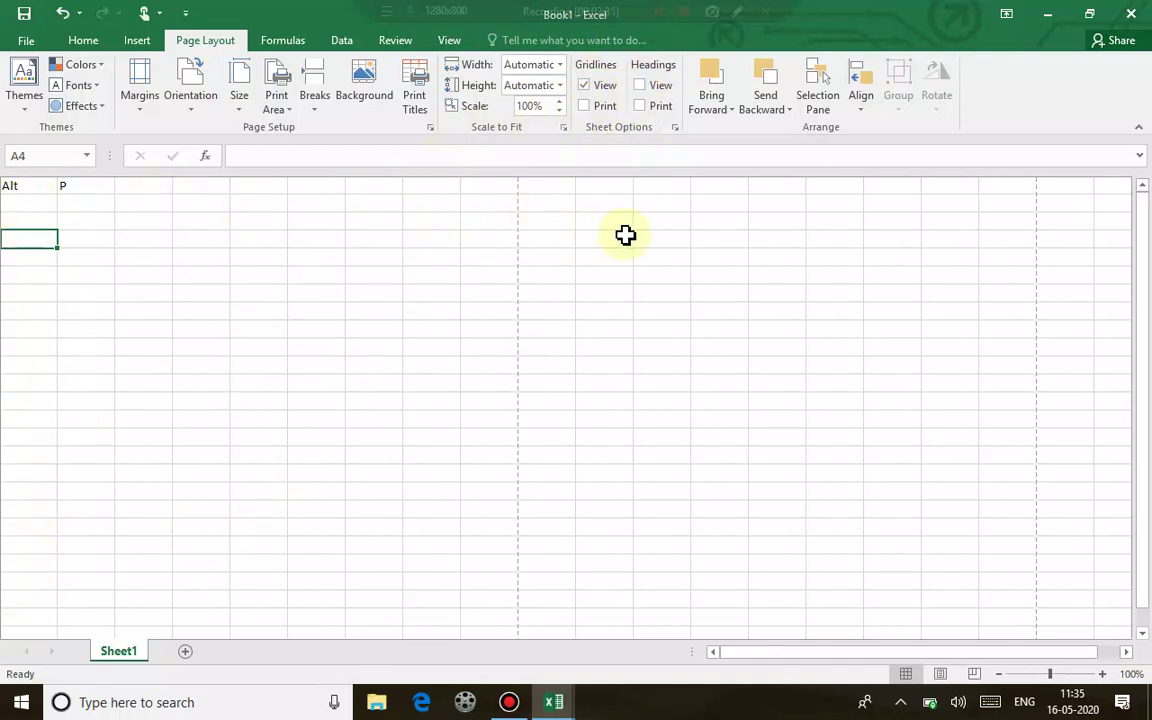
left_click(640, 86)
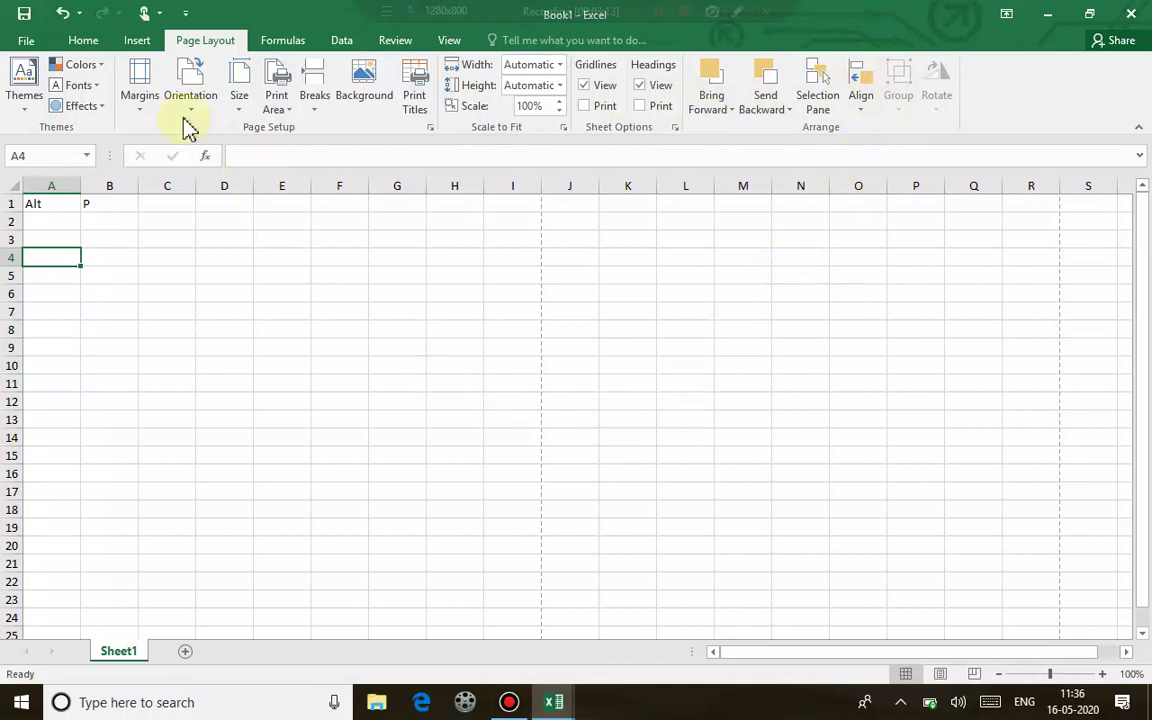
Step: Reopen Book1 from the Recent workbooks list in the File view
left_click(24, 44)
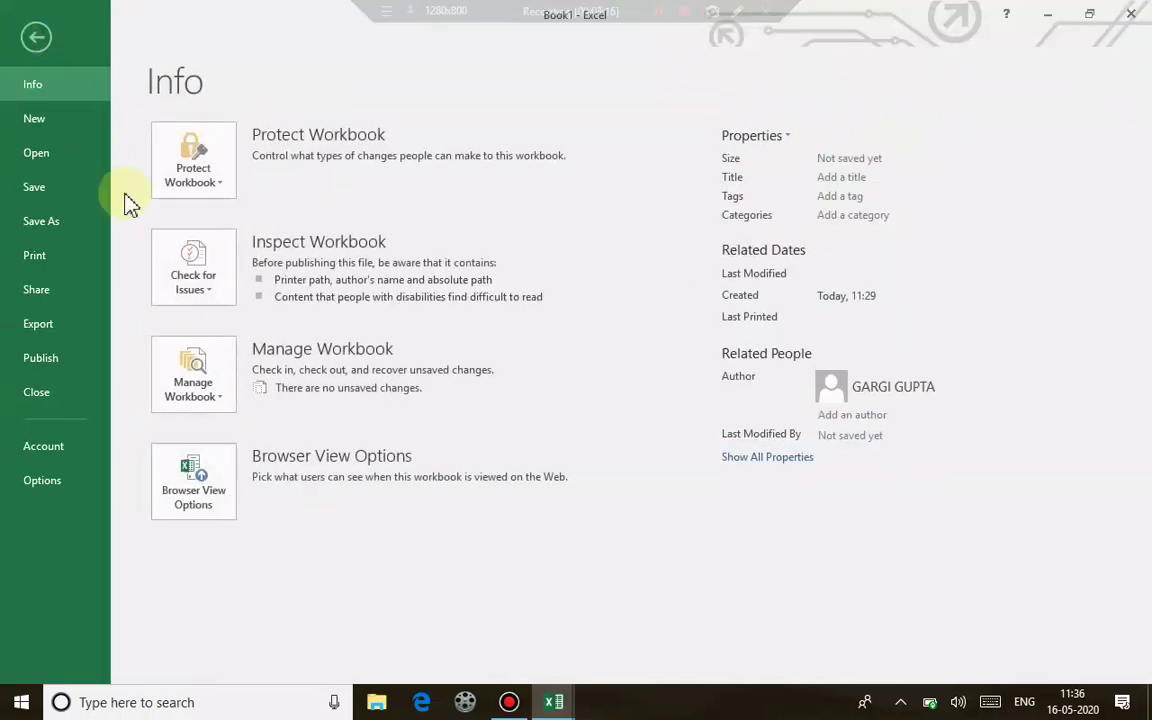
left_click(46, 120)
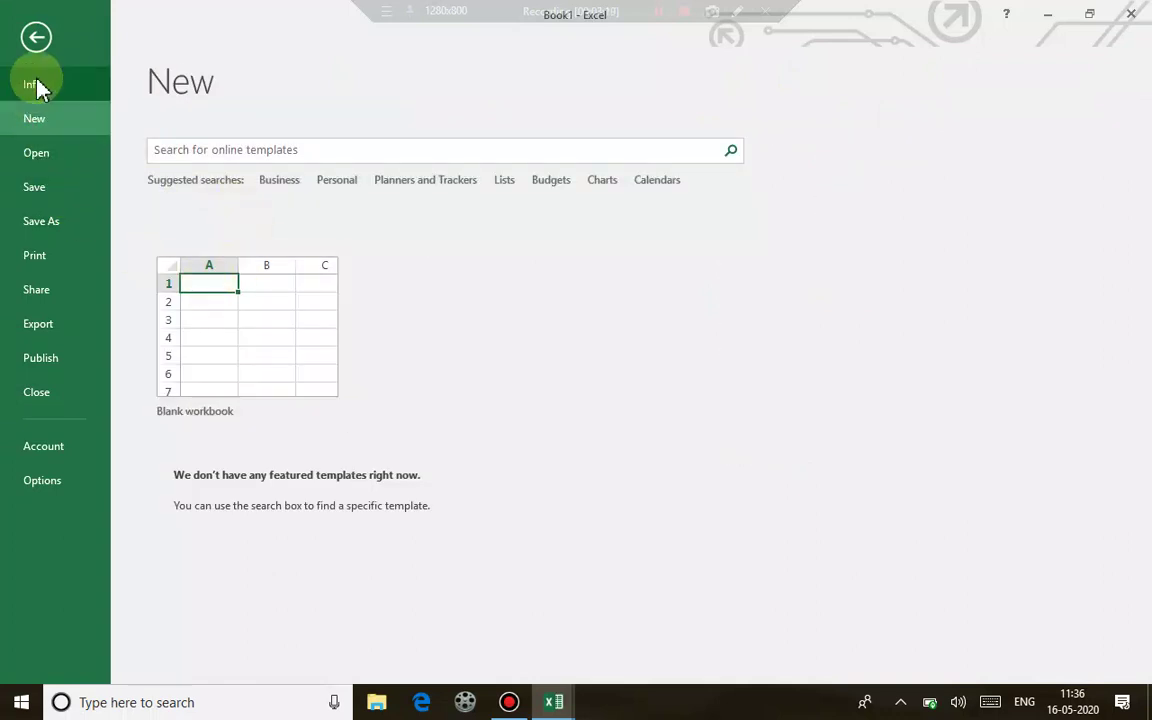
left_click(50, 158)
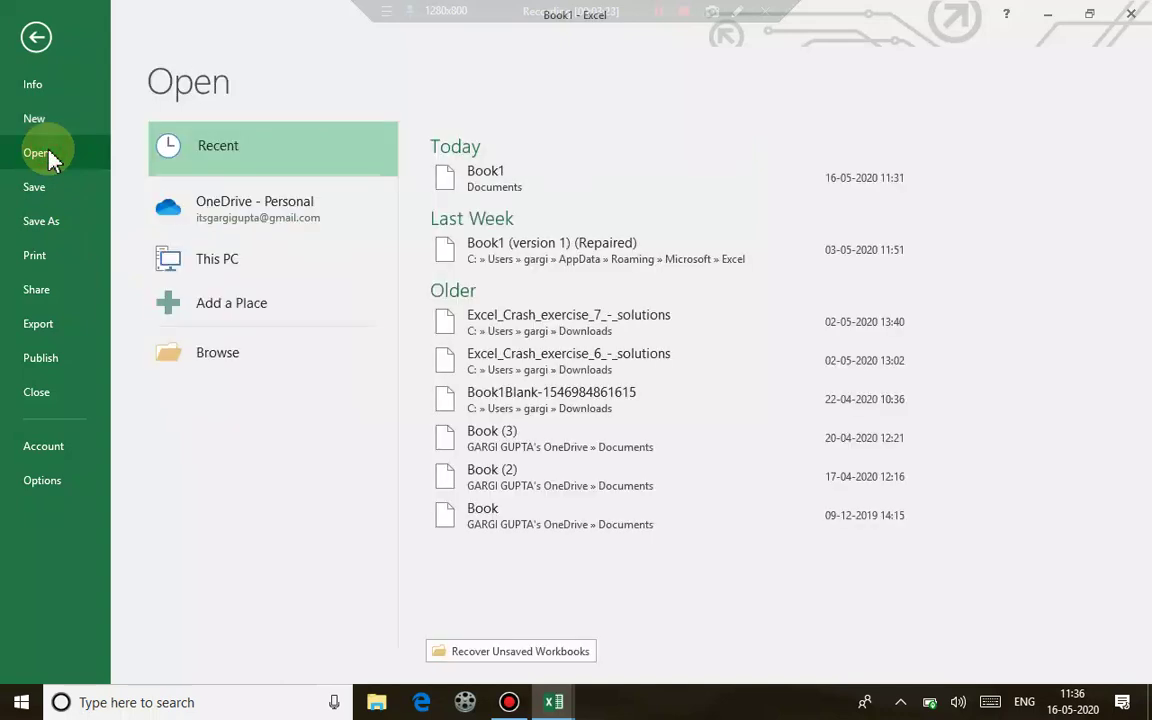
left_click(764, 181)
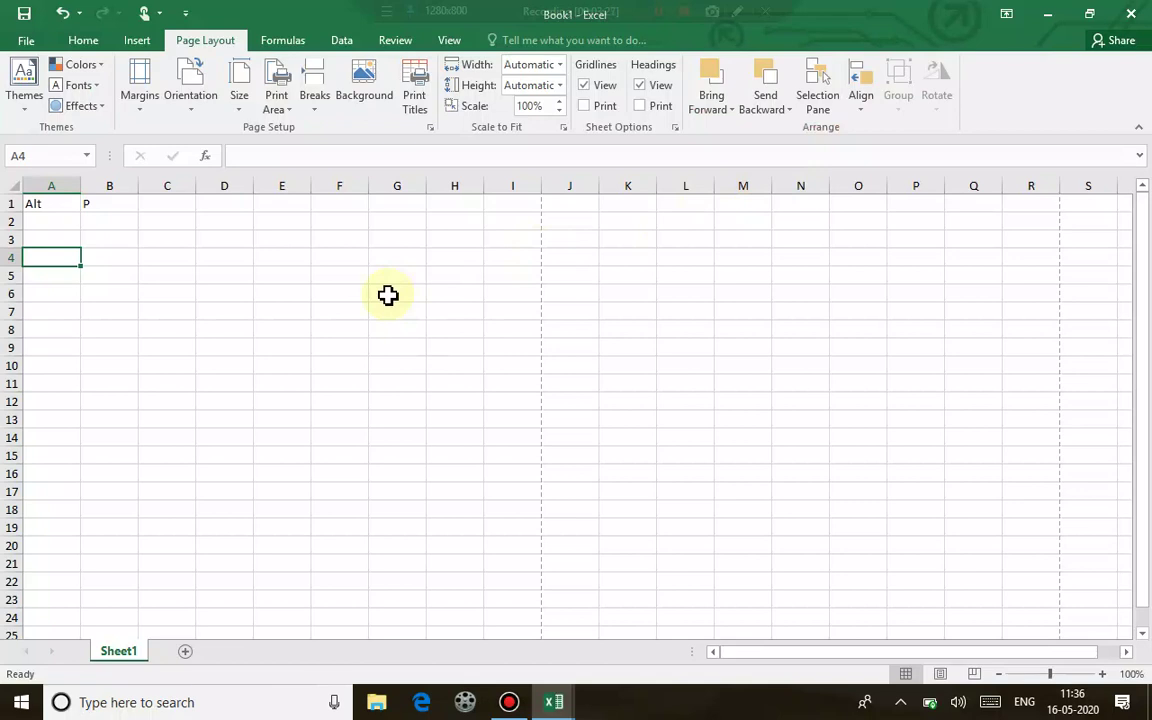
mouse_move(553, 702)
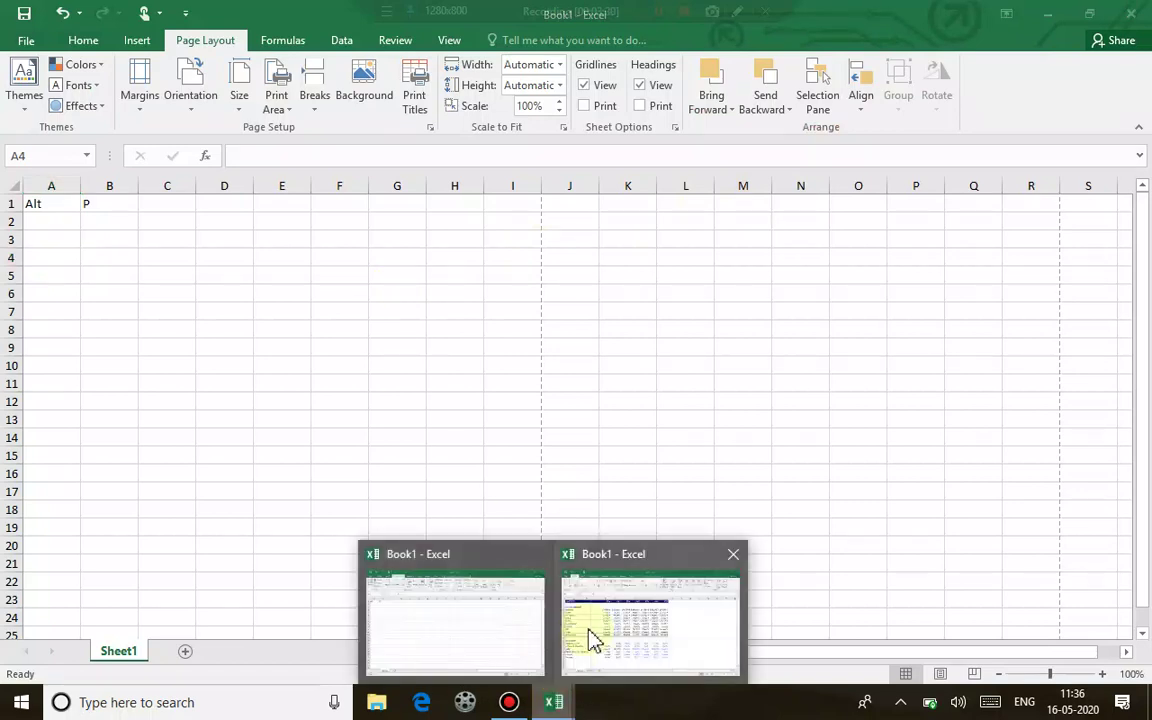
Step: Bring the income statement Book1 window forward, glance at Sheet2, and return to Sheet1, selecting L13
left_click(592, 638)
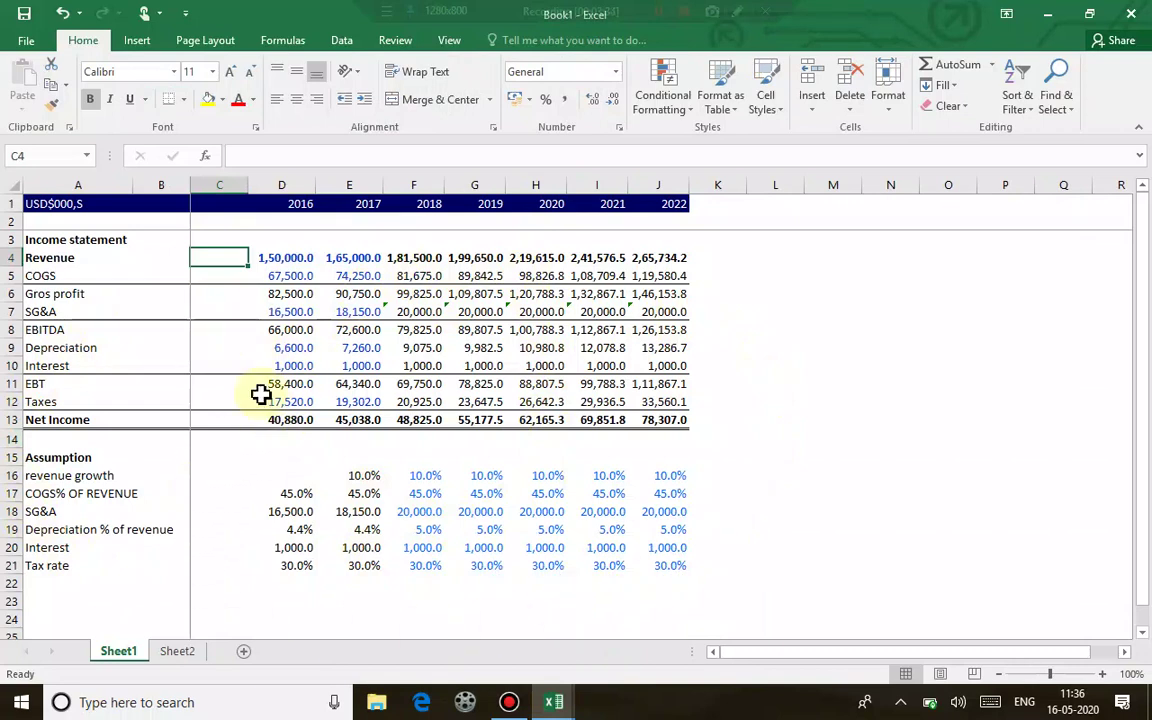
left_click(190, 656)
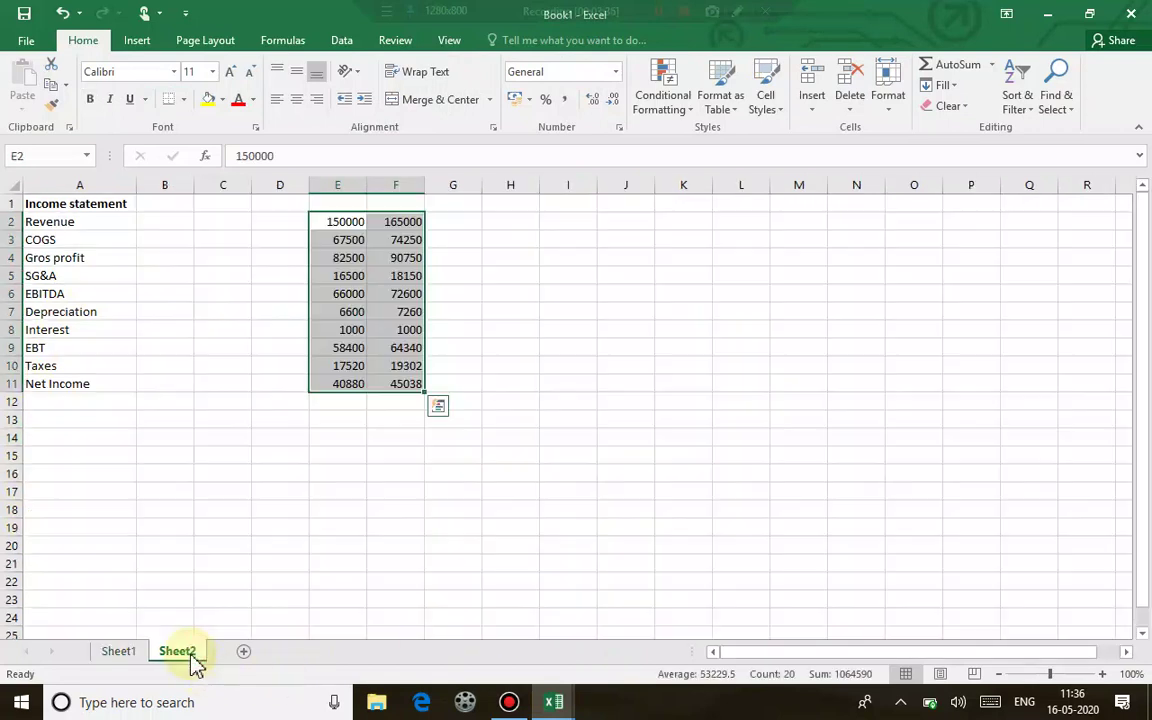
left_click(112, 651)
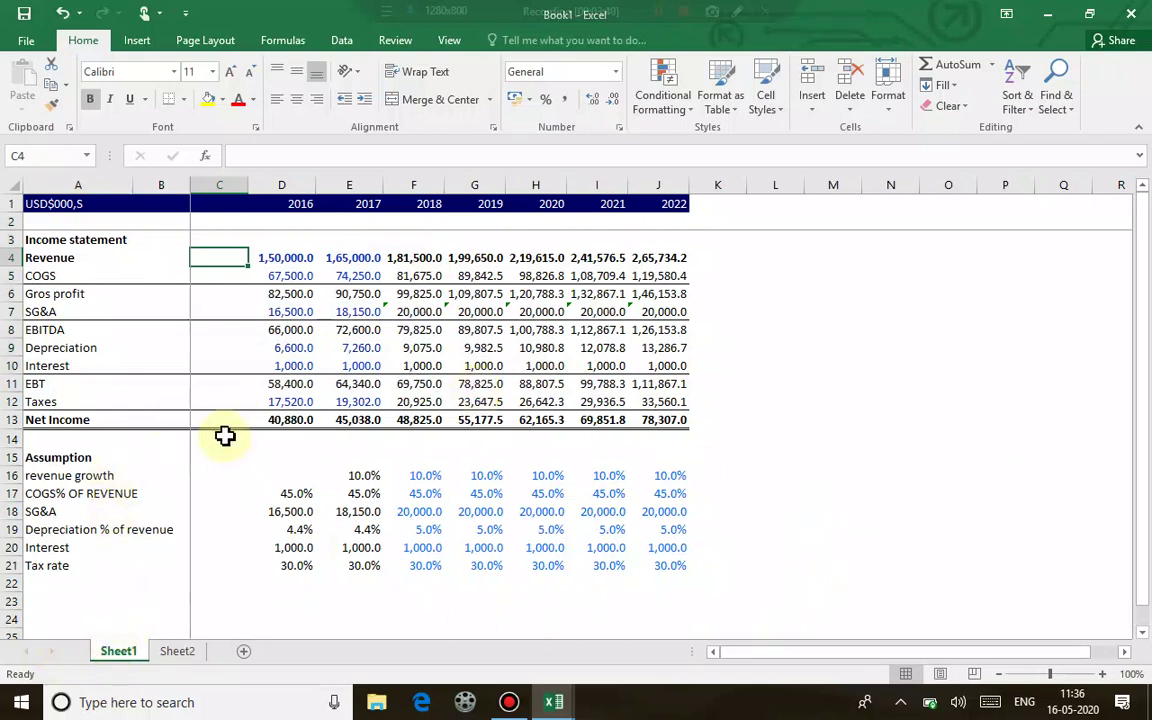
left_click(757, 422)
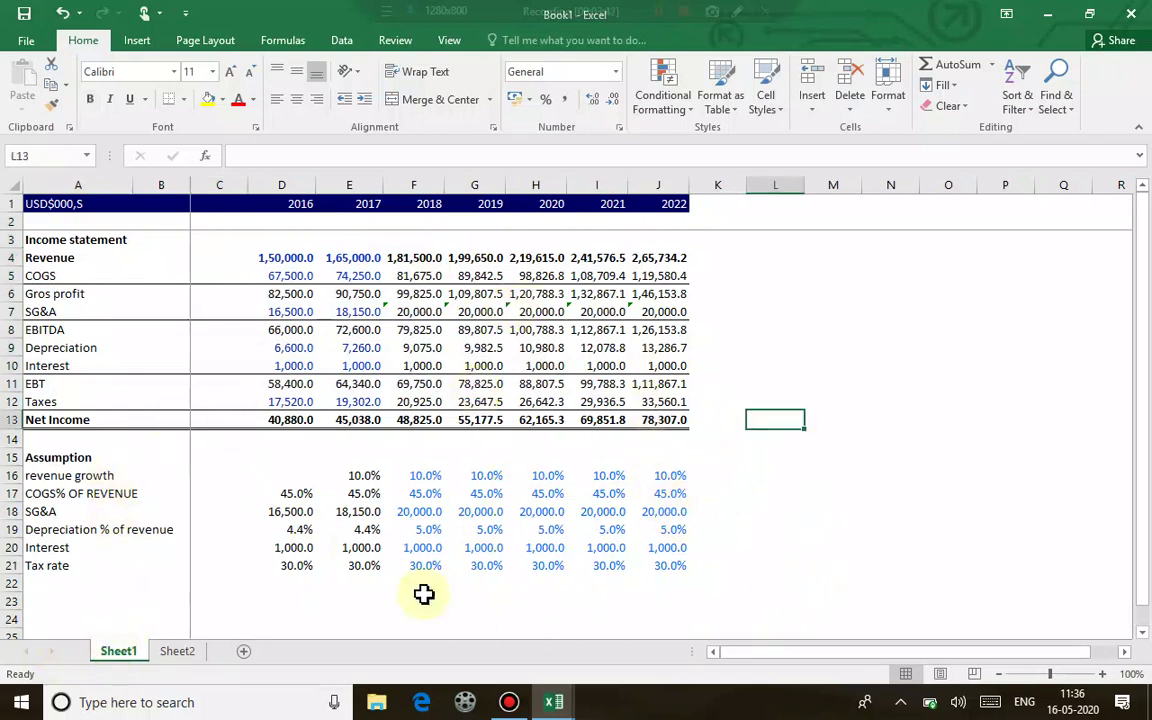
mouse_move(553, 702)
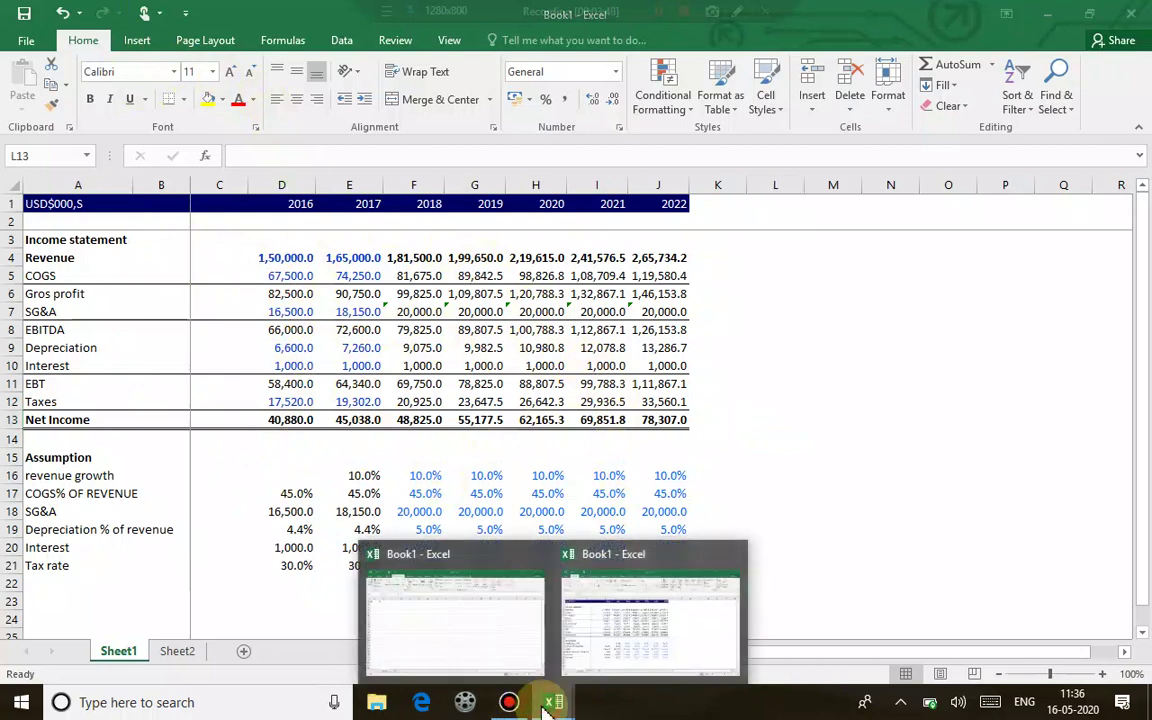
Step: Return to the first Book1 window and go back to Page Layout via Formulas
left_click(514, 630)
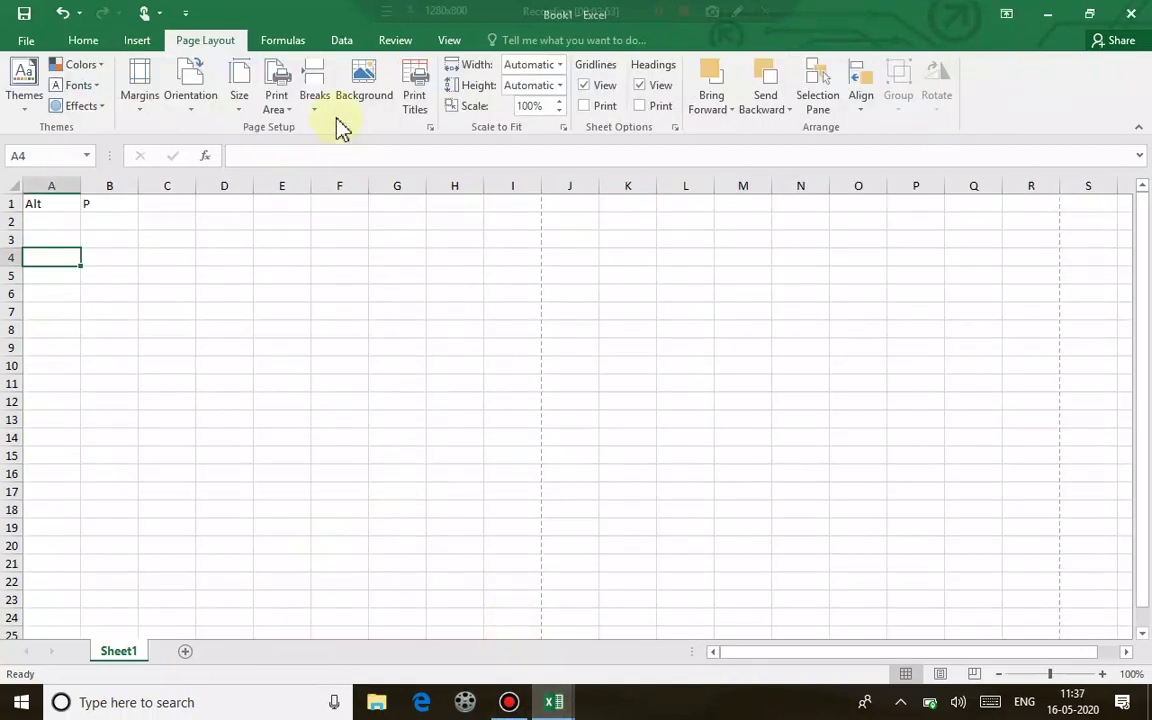
left_click(268, 42)
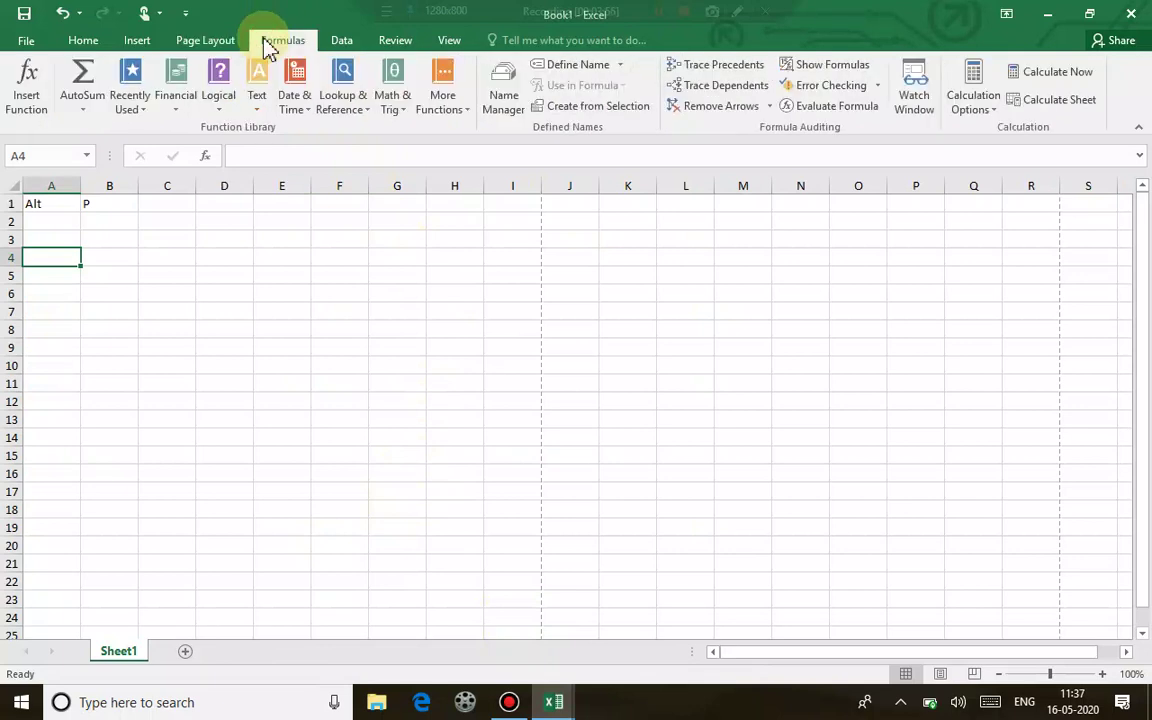
left_click(214, 42)
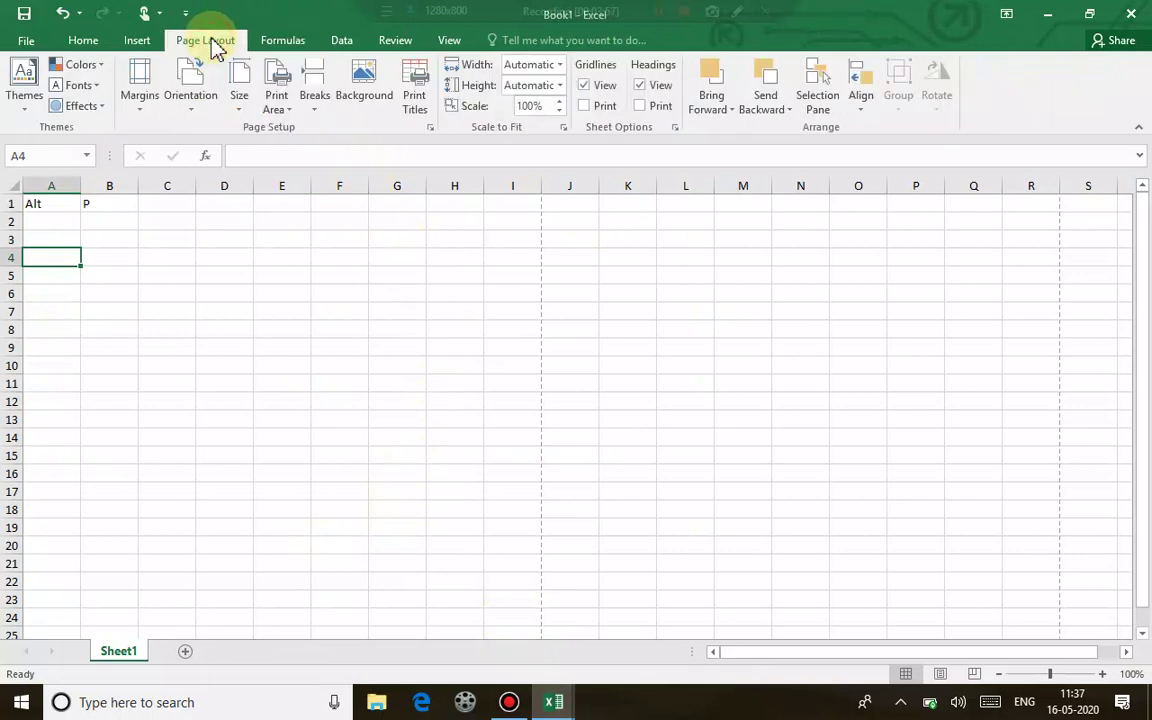